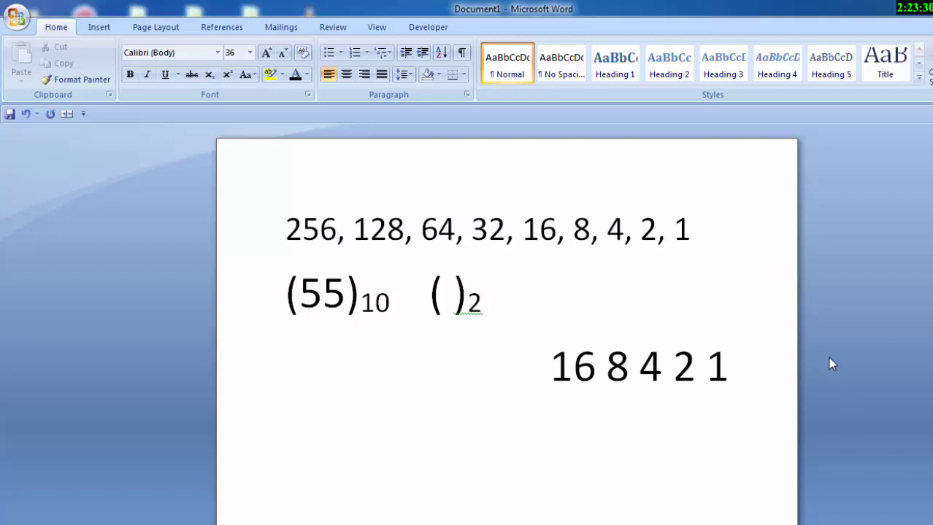
Delete the separate 16 8 4 2 1 row below the place-value list
{"action": "left_click", "coordinate": [686, 230]}
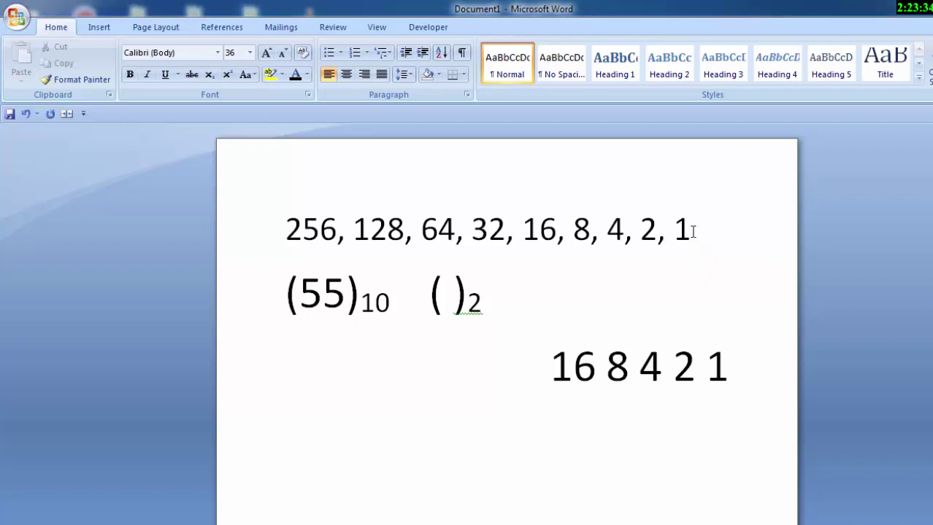
{"action": "left_click", "coordinate": [694, 231]}
{"action": "left_click_drag", "start_coordinate": [692, 230], "coordinate": [646, 231]}
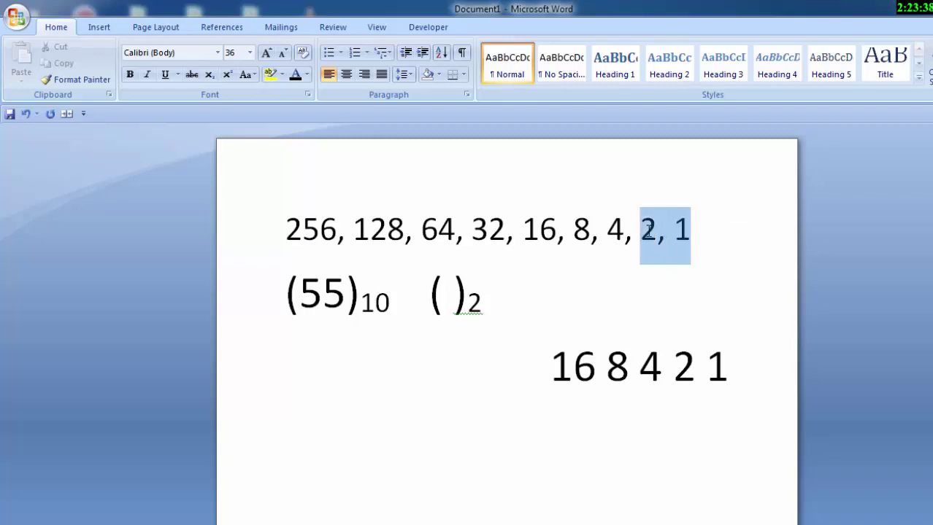
{"action": "left_click", "coordinate": [670, 233]}
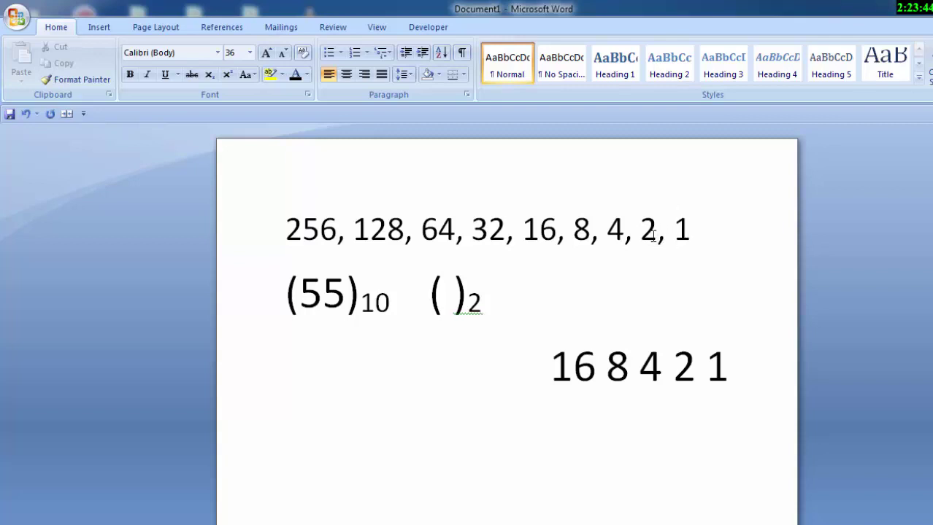
{"action": "left_click", "coordinate": [654, 235]}
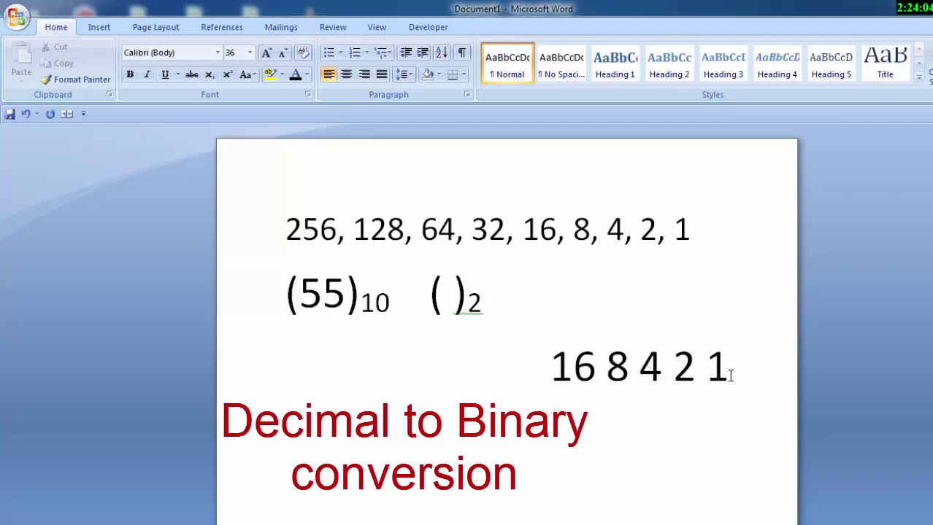
{"action": "left_click", "coordinate": [731, 374]}
{"action": "left_click_drag", "start_coordinate": [732, 373], "coordinate": [544, 387]}
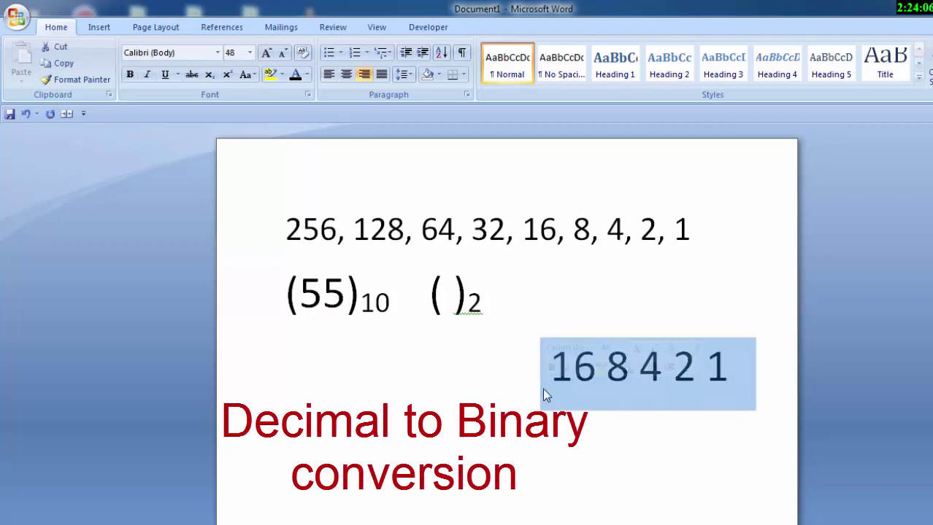
{"action": "key", "text": "Delete"}
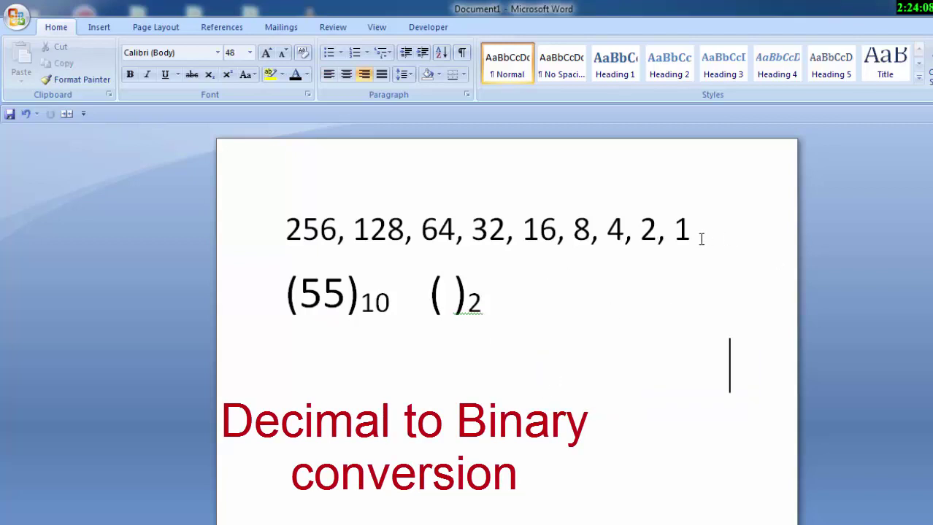
{"action": "left_click", "coordinate": [698, 234]}
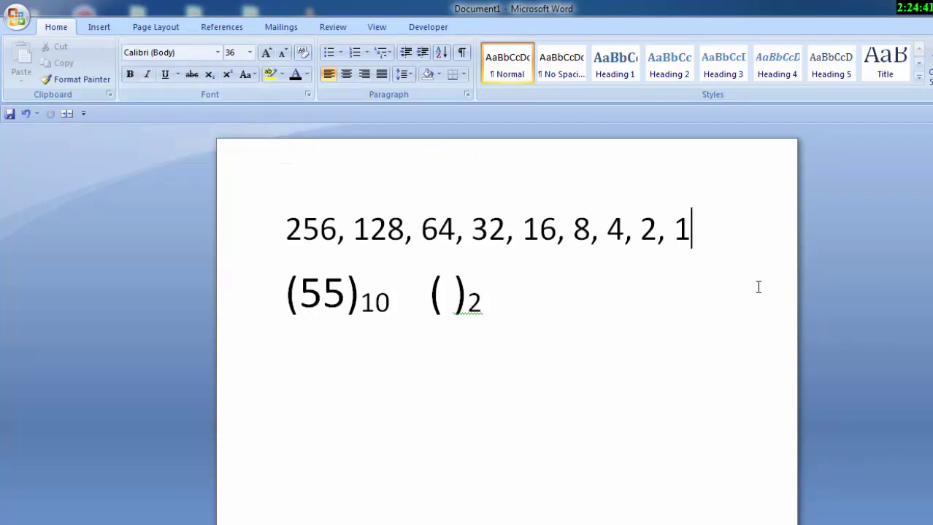
Insert a blank line between the powers-of-two list and (55)10 ( )2
{"action": "key", "text": "Return"}
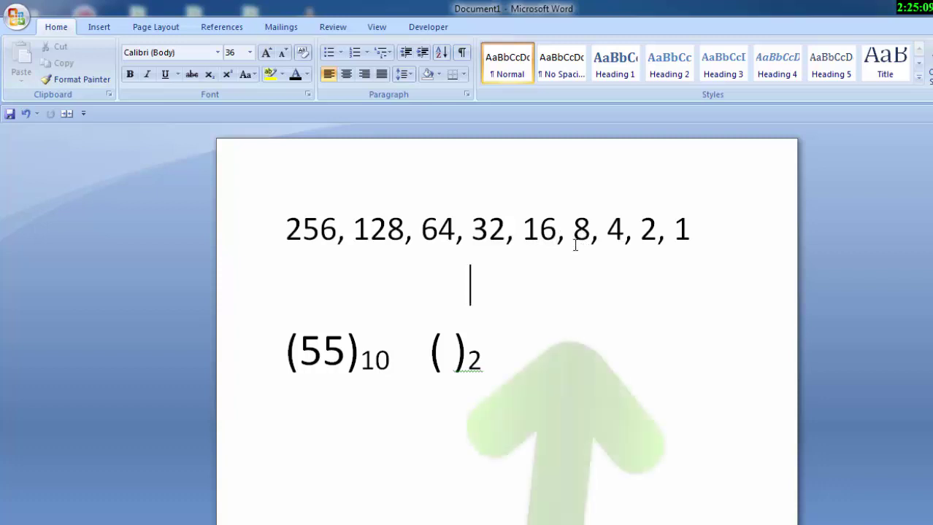
{"action": "left_click", "coordinate": [472, 233]}
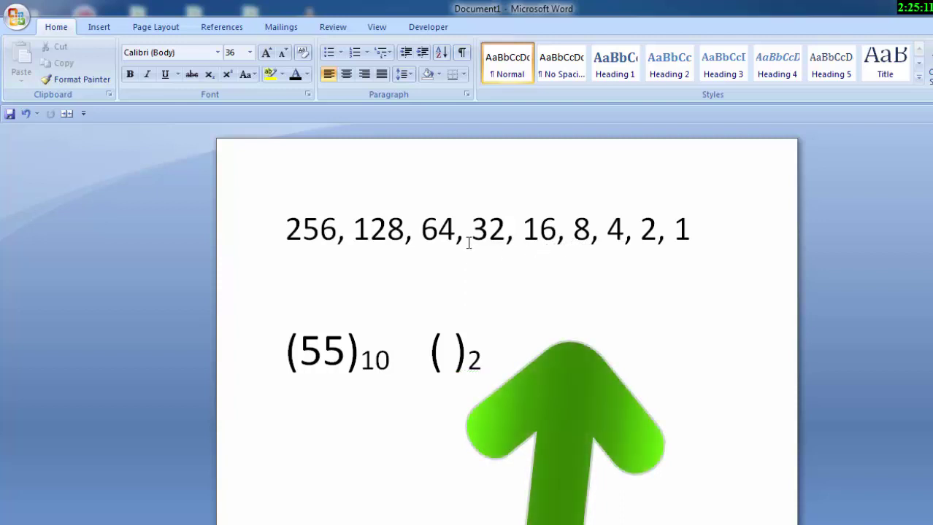
{"action": "left_click", "coordinate": [506, 235]}
{"action": "left_click", "coordinate": [487, 281]}
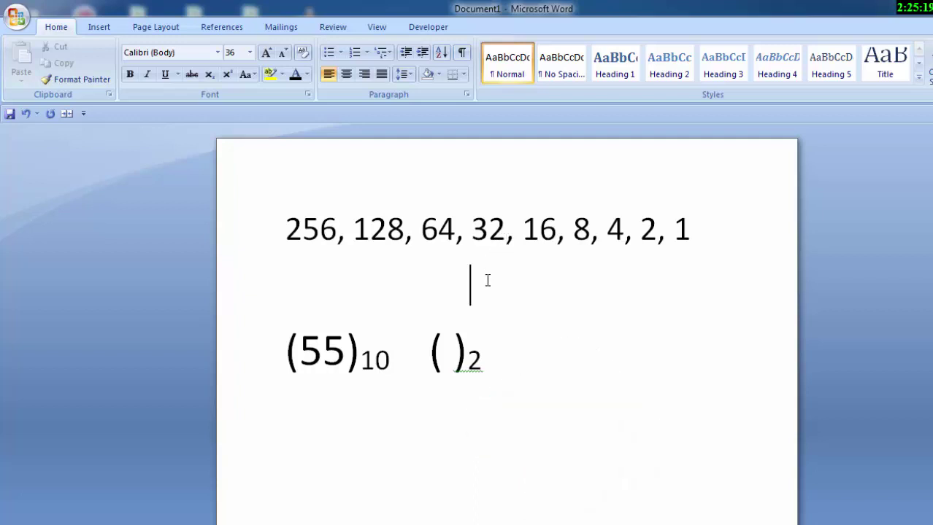
{"action": "left_click", "coordinate": [695, 236]}
Highlight the values 16, 8, 4, 2, 1 in yellow
{"action": "left_click_drag", "start_coordinate": [523, 231], "coordinate": [691, 257]}
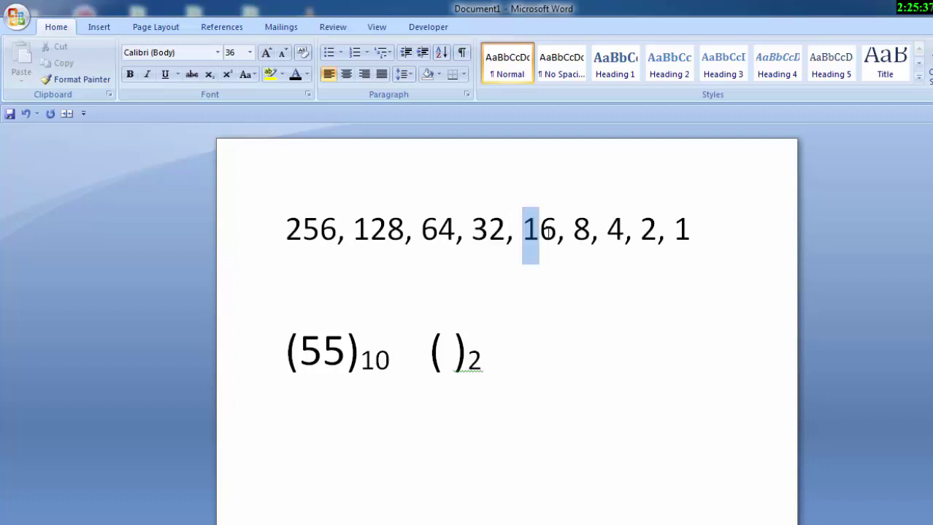
{"action": "left_click", "coordinate": [269, 75]}
{"action": "mouse_move", "coordinate": [698, 239]}
{"action": "left_mouse_down"}
{"action": "mouse_move", "coordinate": [540, 248]}
{"action": "mouse_move", "coordinate": [520, 264]}
{"action": "left_mouse_up"}
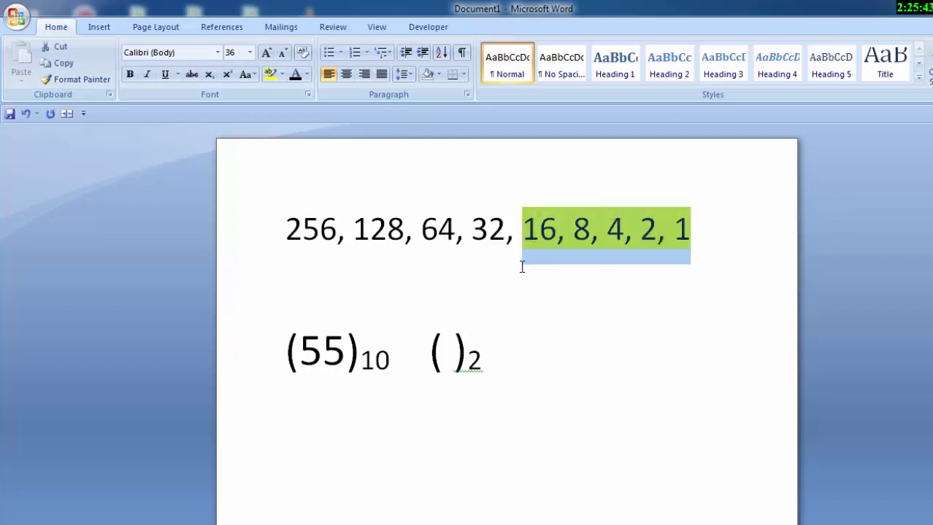
{"action": "left_click", "coordinate": [470, 284]}
Highlight '32,' in green
{"action": "left_click_drag", "start_coordinate": [470, 227], "coordinate": [515, 232]}
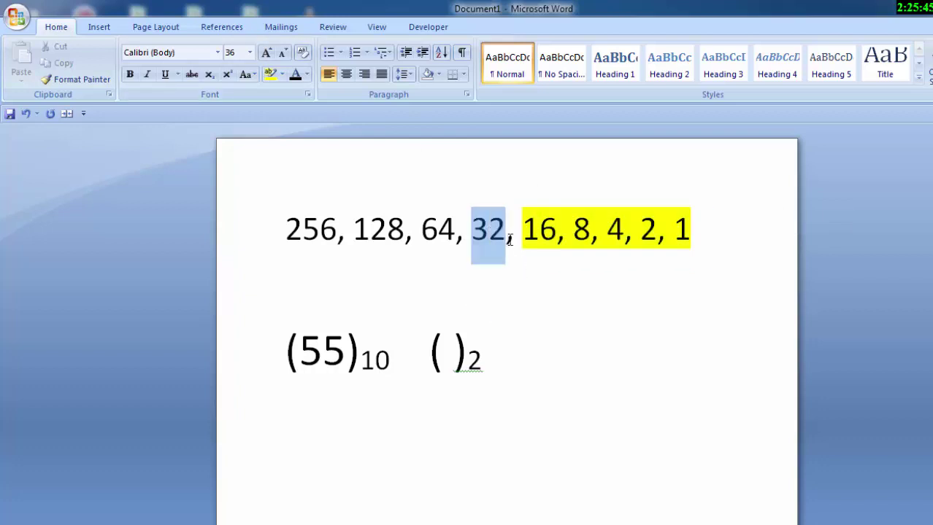
{"action": "left_click", "coordinate": [282, 74]}
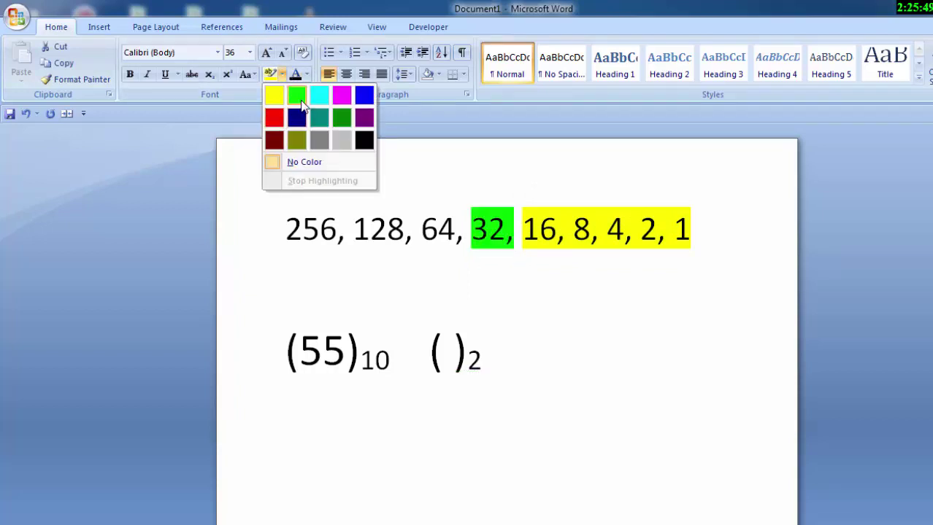
{"action": "left_click", "coordinate": [301, 106]}
{"action": "mouse_move", "coordinate": [470, 229]}
{"action": "left_mouse_down"}
{"action": "mouse_move", "coordinate": [513, 233]}
{"action": "mouse_move", "coordinate": [502, 245]}
{"action": "left_mouse_up"}
{"action": "left_click", "coordinate": [558, 230]}
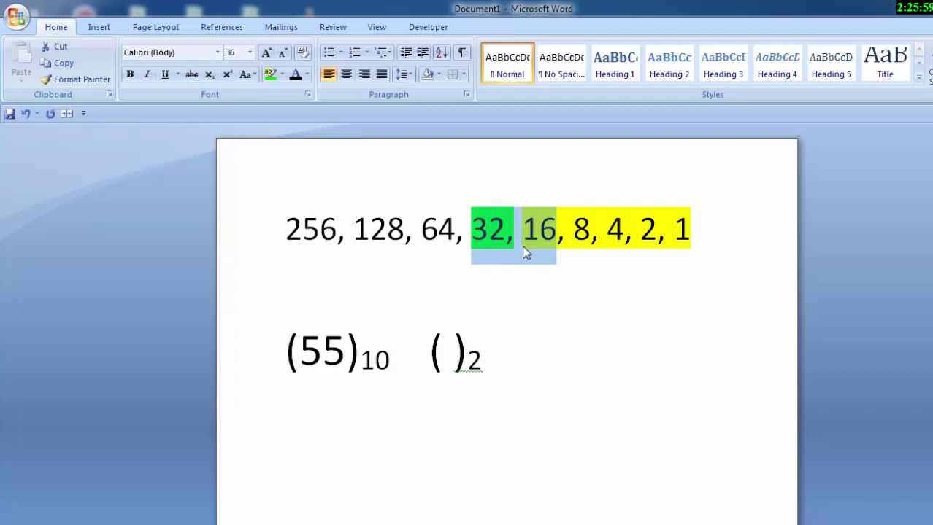
Highlight '16,' and '4,' in green as well
{"action": "left_click", "coordinate": [605, 232]}
{"action": "left_click_drag", "start_coordinate": [607, 232], "coordinate": [621, 232]}
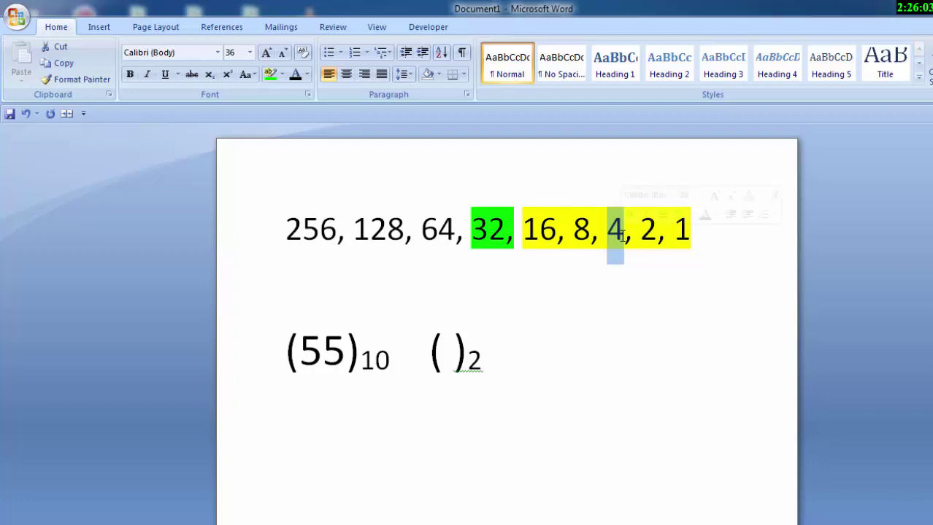
{"action": "left_click", "coordinate": [275, 80]}
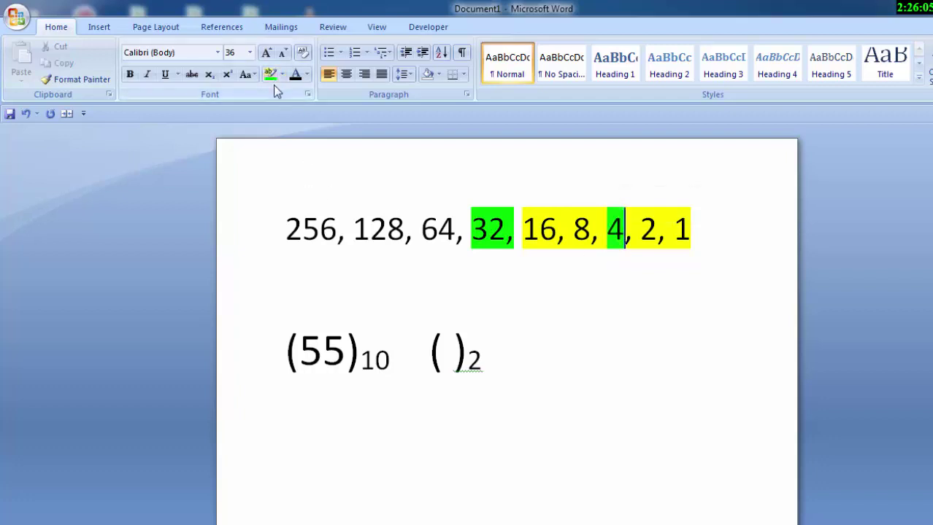
{"action": "left_click", "coordinate": [556, 232]}
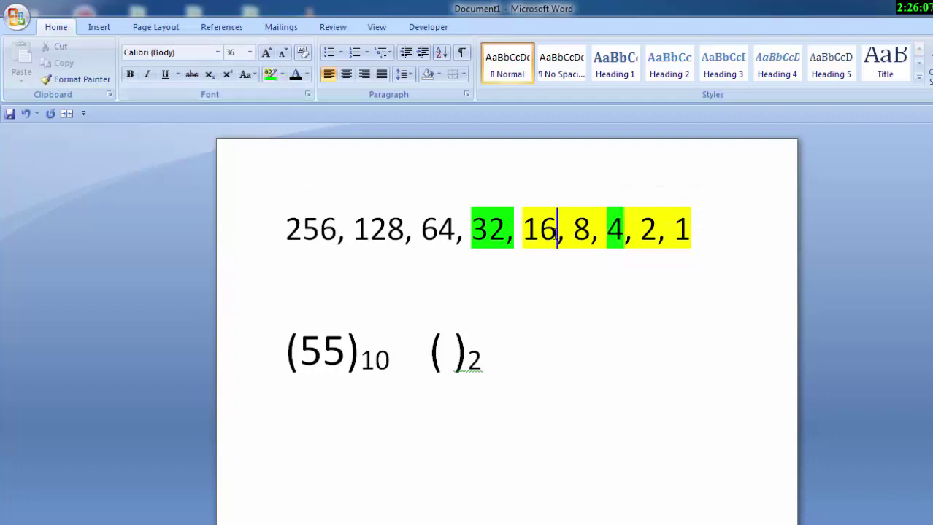
{"action": "left_click_drag", "start_coordinate": [572, 232], "coordinate": [510, 231]}
{"action": "left_click", "coordinate": [538, 232]}
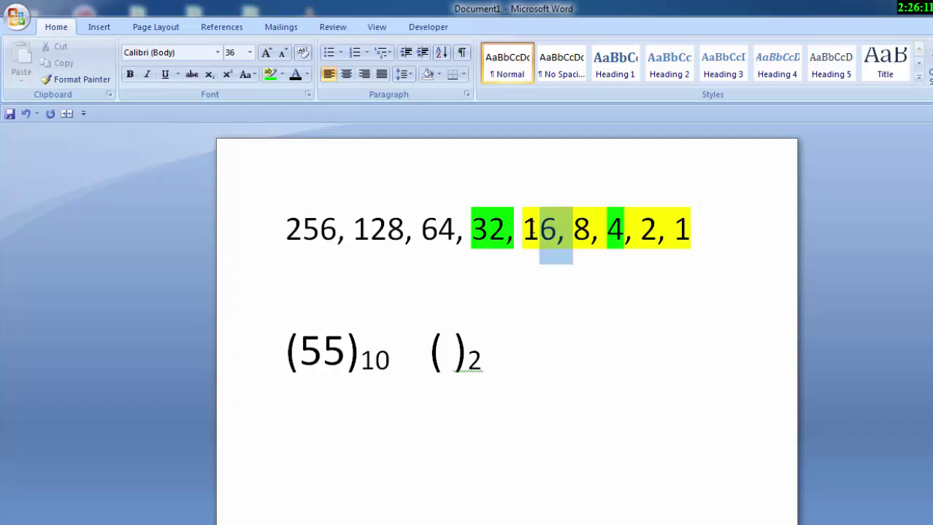
{"action": "left_click", "coordinate": [270, 74]}
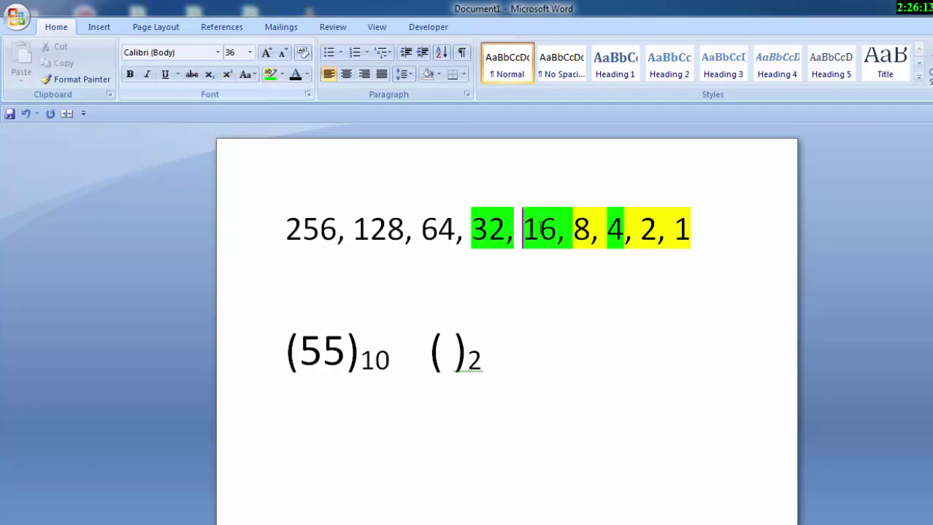
{"action": "left_click_drag", "start_coordinate": [633, 231], "coordinate": [607, 231]}
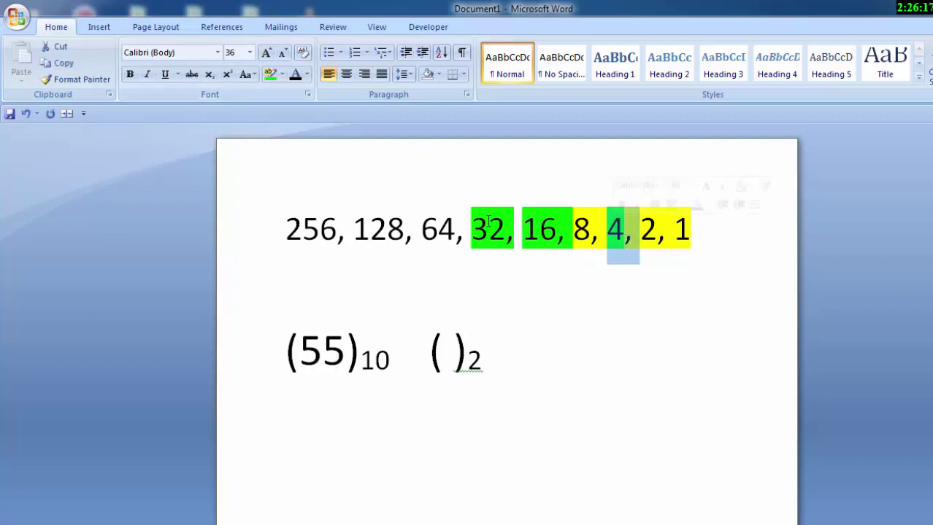
{"action": "left_click", "coordinate": [269, 74]}
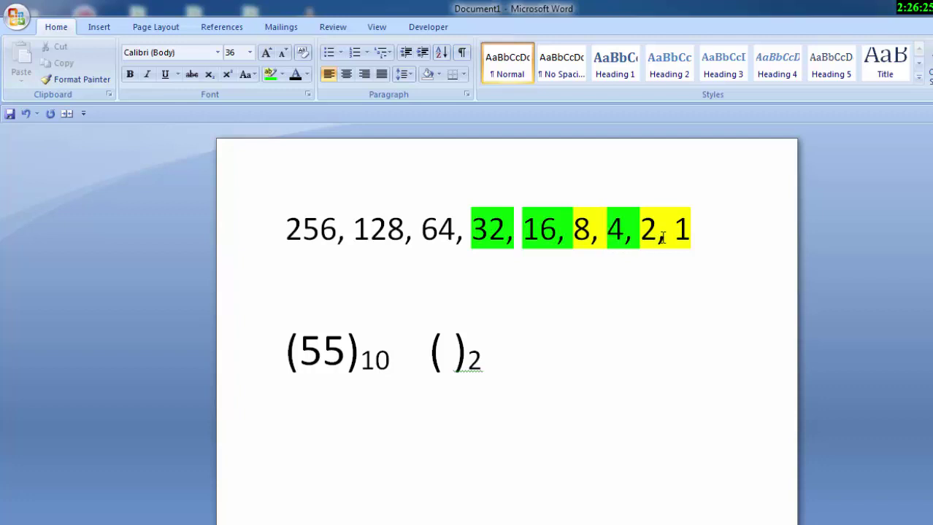
Highlight '2,' in grey
{"action": "left_click_drag", "start_coordinate": [664, 238], "coordinate": [646, 235]}
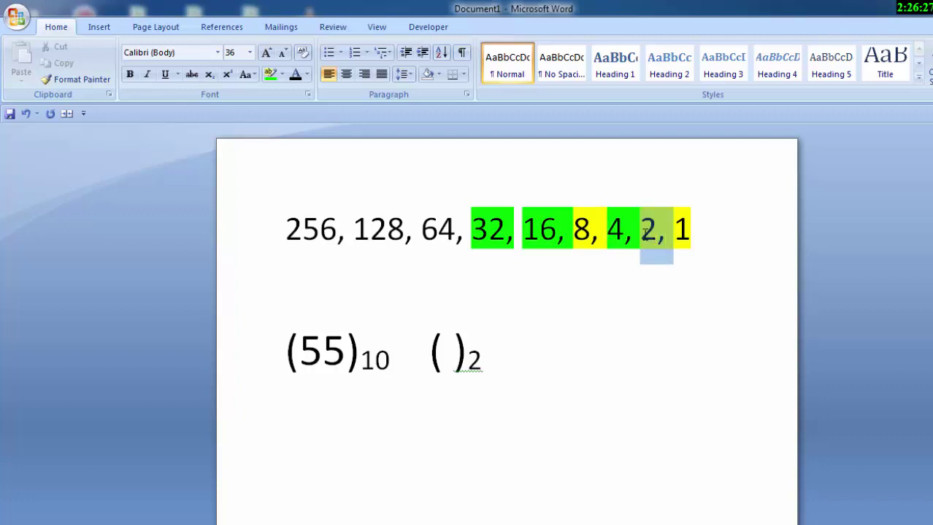
{"action": "left_click", "coordinate": [281, 74]}
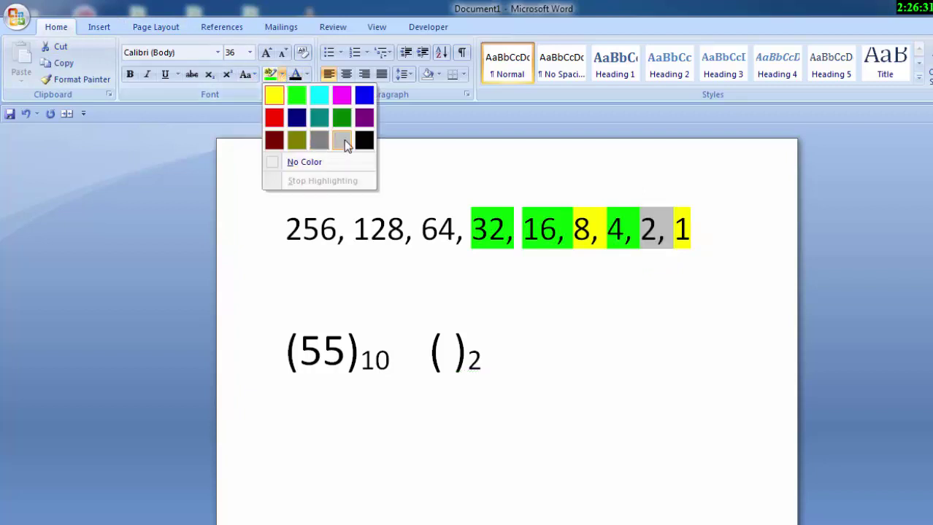
{"action": "left_click", "coordinate": [344, 140]}
{"action": "left_click", "coordinate": [605, 249]}
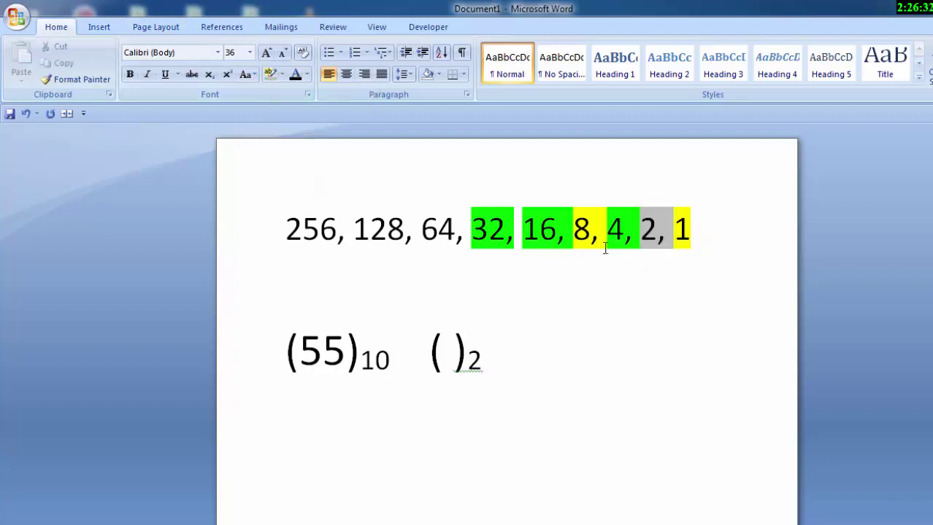
Change the final 1's highlight to olive
{"action": "double_click", "coordinate": [681, 231]}
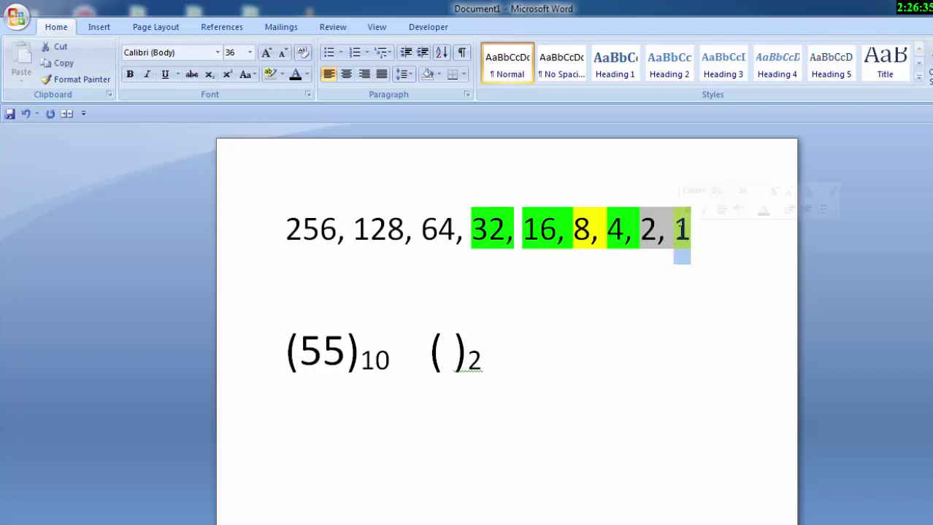
{"action": "left_click", "coordinate": [275, 81]}
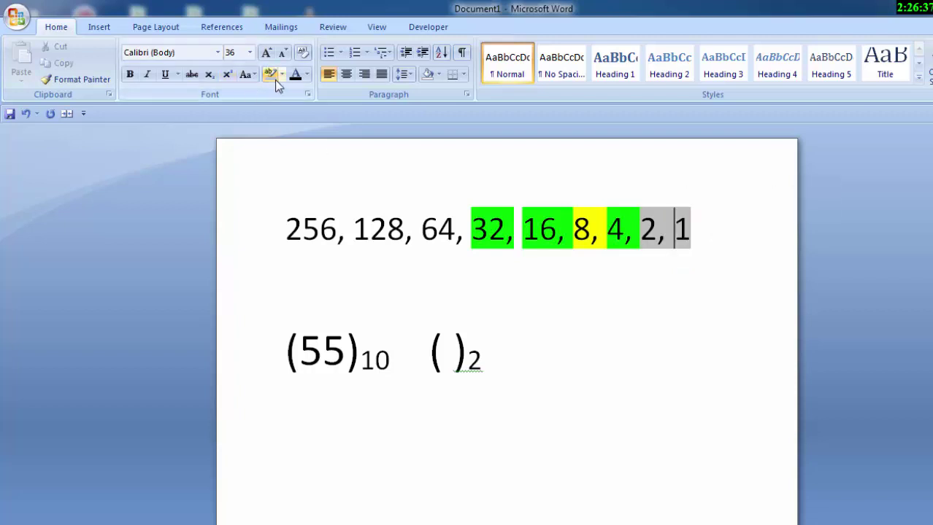
{"action": "left_click", "coordinate": [743, 297]}
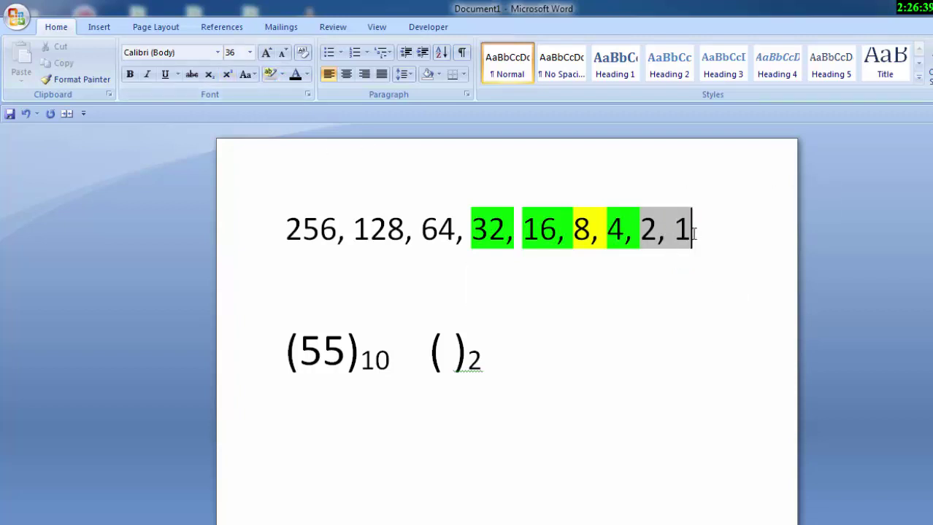
{"action": "double_click", "coordinate": [684, 231]}
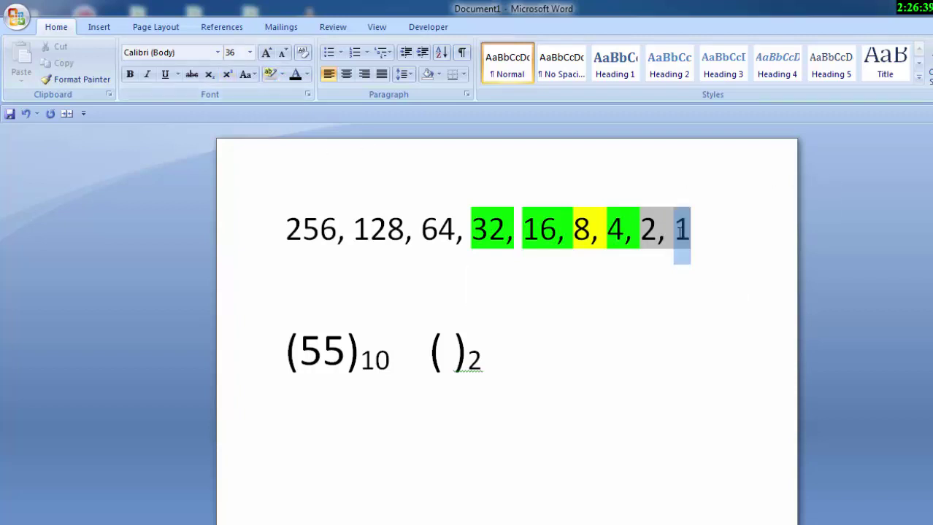
{"action": "left_click", "coordinate": [278, 79]}
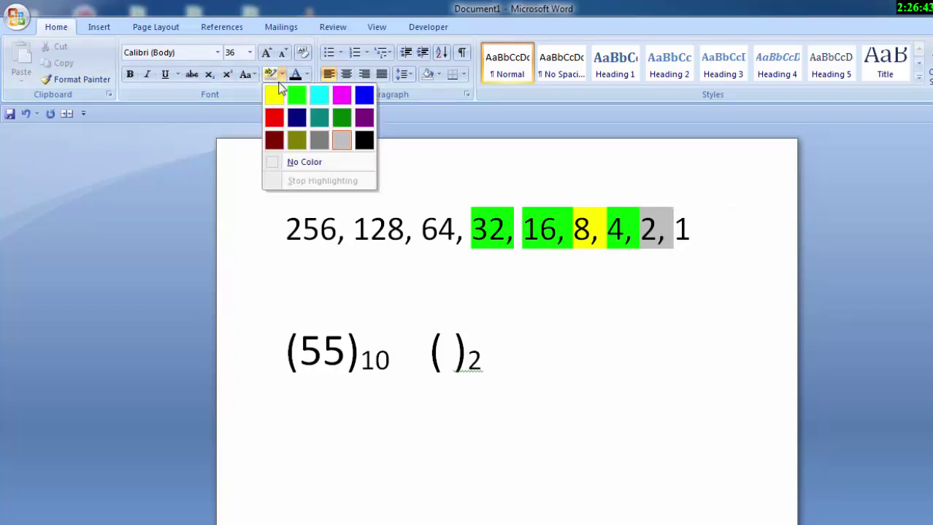
{"action": "left_click", "coordinate": [296, 148]}
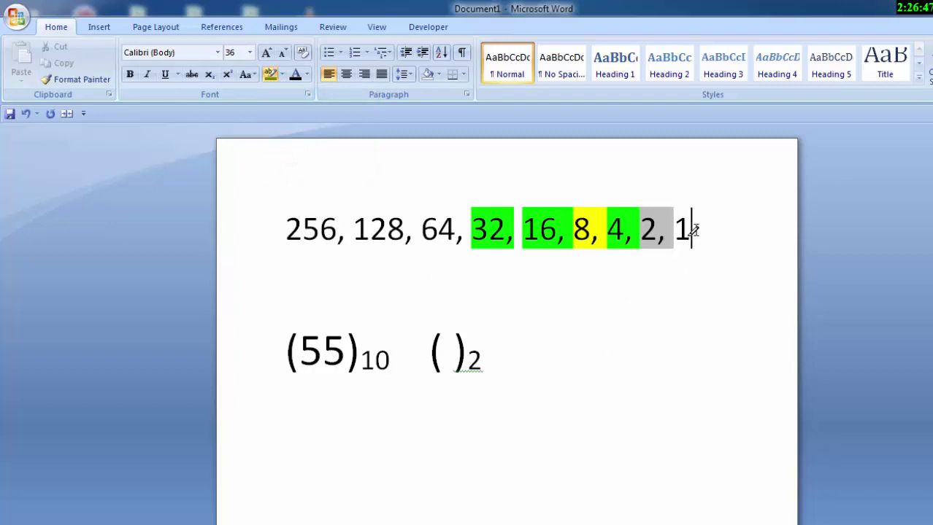
{"action": "left_click_drag", "start_coordinate": [693, 233], "coordinate": [672, 232]}
Type bold binary digits 1 1 0 1 1 1 beneath place values 32 to 1
{"action": "key", "text": "Escape"}
{"action": "left_click", "coordinate": [129, 75]}
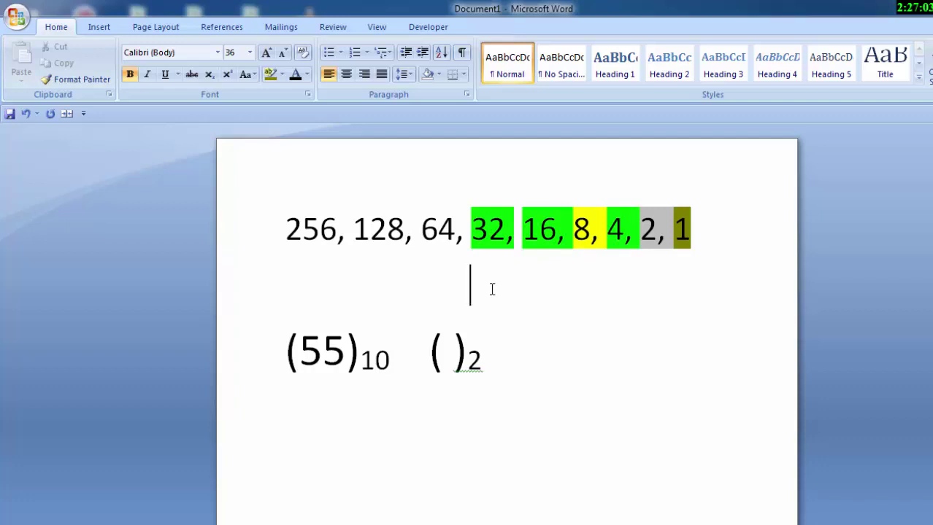
{"action": "type", "text": "1     "}
{"action": "type", "text": " 1"}
{"action": "type", "text": "    0 "}
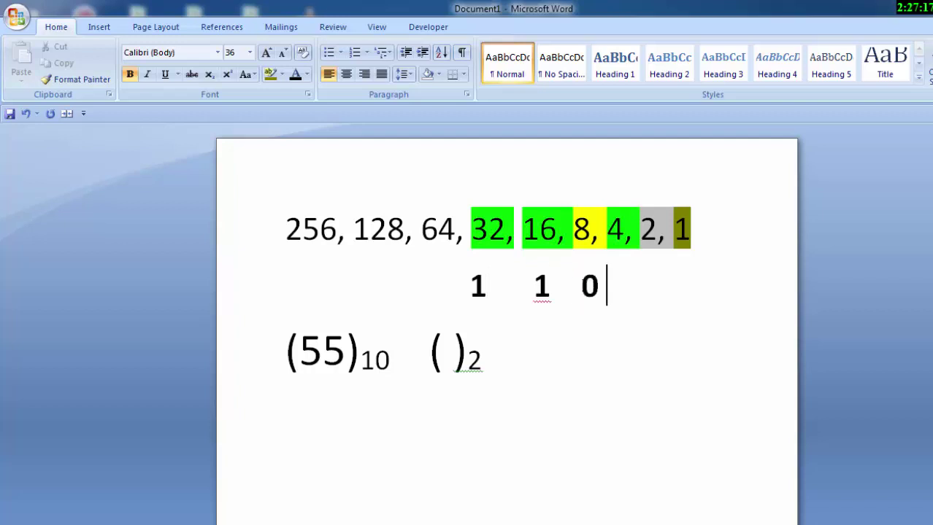
{"action": "type", "text": " 1"}
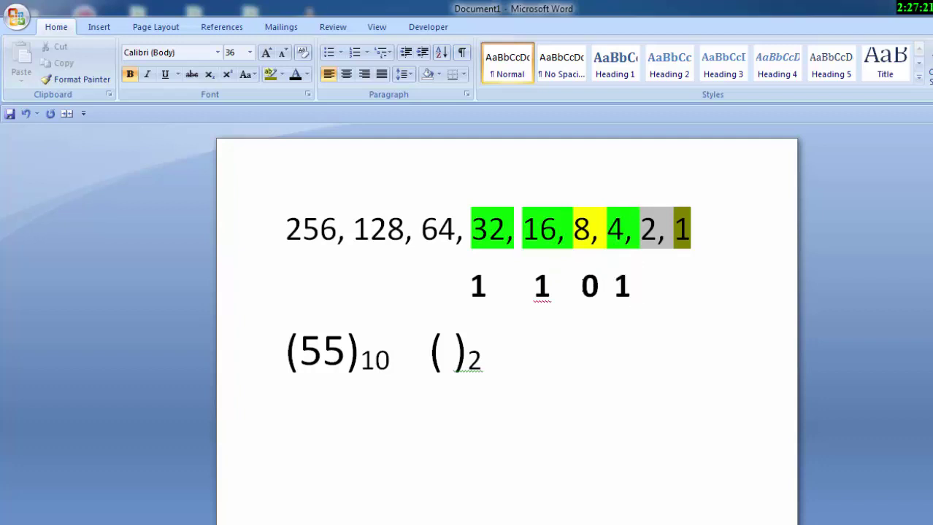
{"action": "type", "text": "  1"}
{"action": "type", "text": "   1"}
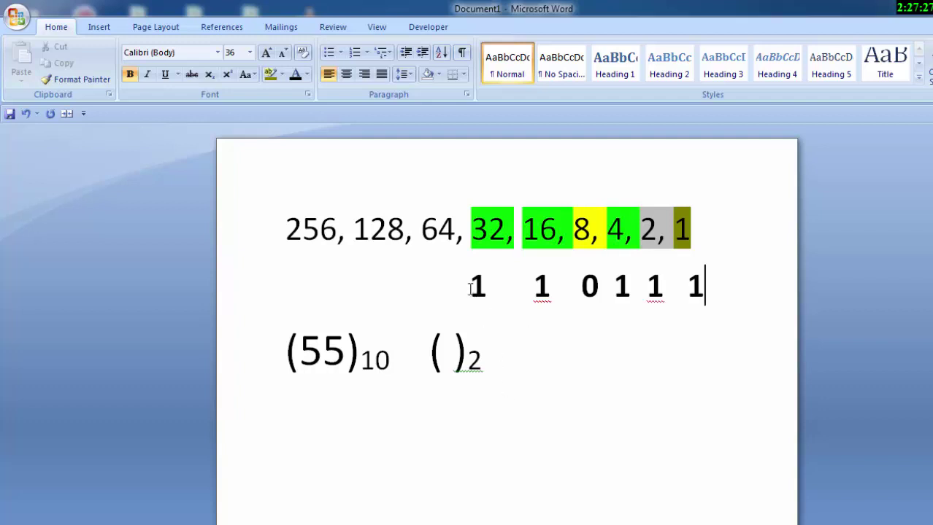
{"action": "left_click", "coordinate": [470, 289]}
Open Paint and draw 2 | 55 with division lines, quotient 27 and remainder 1
{"action": "key", "text": "super+d"}
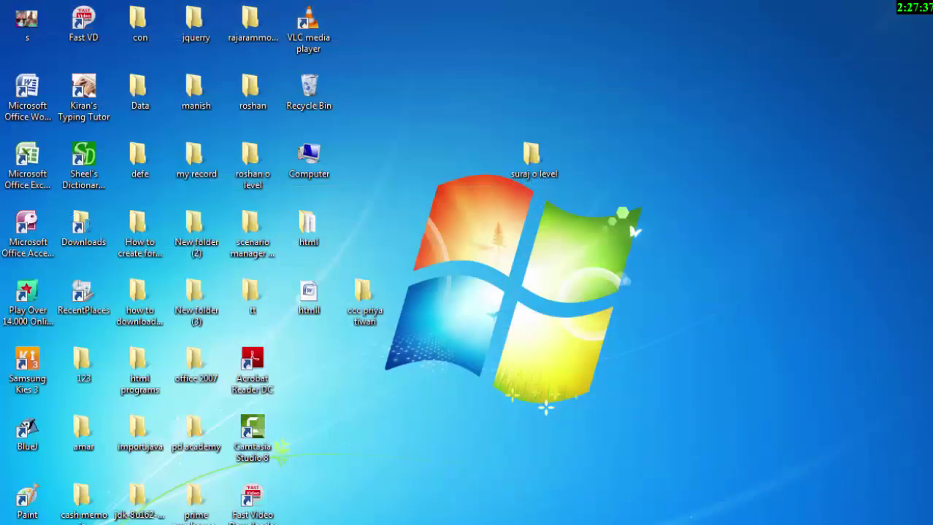
{"action": "double_click", "coordinate": [27, 500]}
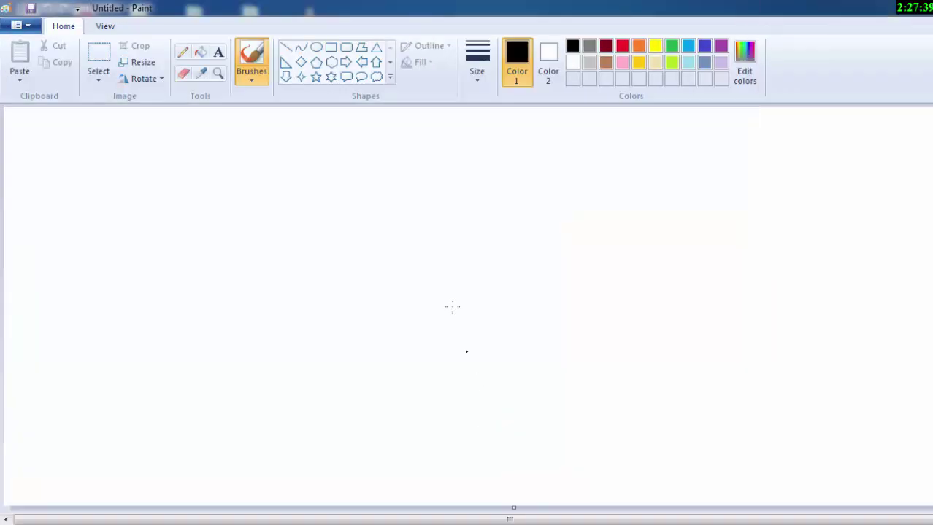
{"action": "mouse_move", "coordinate": [238, 143]}
{"action": "left_mouse_down"}
{"action": "mouse_move", "coordinate": [217, 157]}
{"action": "mouse_move", "coordinate": [249, 143]}
{"action": "mouse_move", "coordinate": [245, 162]}
{"action": "left_mouse_up"}
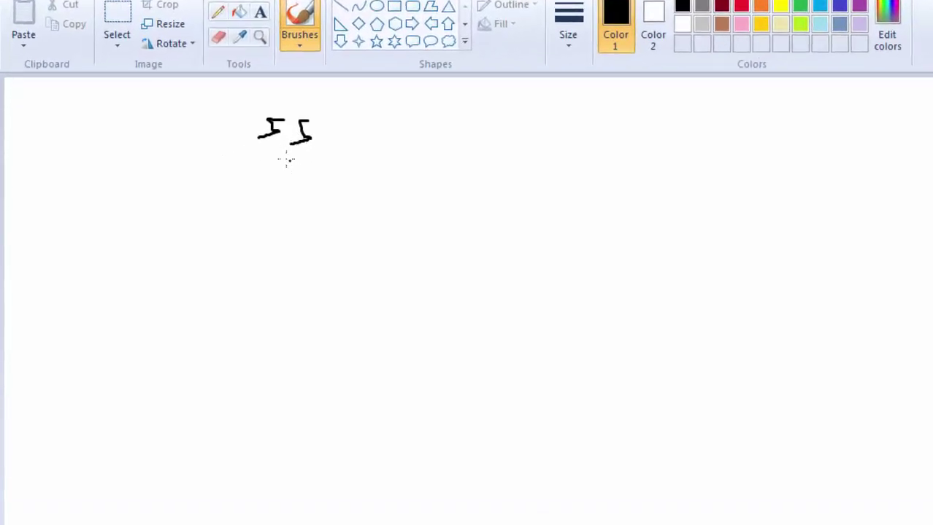
{"action": "mouse_move", "coordinate": [240, 108]}
{"action": "left_mouse_down"}
{"action": "mouse_move", "coordinate": [249, 257]}
{"action": "mouse_move", "coordinate": [241, 443]}
{"action": "left_mouse_up"}
{"action": "left_click_drag", "start_coordinate": [173, 153], "coordinate": [334, 167]}
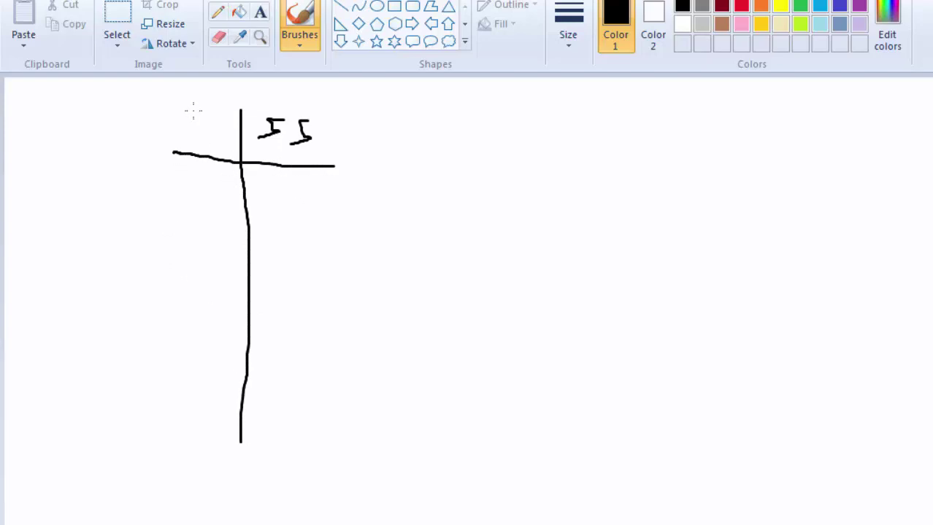
{"action": "left_click_drag", "start_coordinate": [186, 115], "coordinate": [215, 136]}
{"action": "mouse_move", "coordinate": [268, 187]}
{"action": "left_mouse_down"}
{"action": "mouse_move", "coordinate": [262, 211]}
{"action": "mouse_move", "coordinate": [307, 212]}
{"action": "left_mouse_up"}
{"action": "left_click_drag", "start_coordinate": [410, 176], "coordinate": [410, 188]}
Divide 27 by 2 giving 13 remainder 1, then 13 by 2 giving 6 remainder 1
{"action": "mouse_move", "coordinate": [195, 183]}
{"action": "left_mouse_down"}
{"action": "mouse_move", "coordinate": [175, 215]}
{"action": "mouse_move", "coordinate": [226, 221]}
{"action": "left_mouse_up"}
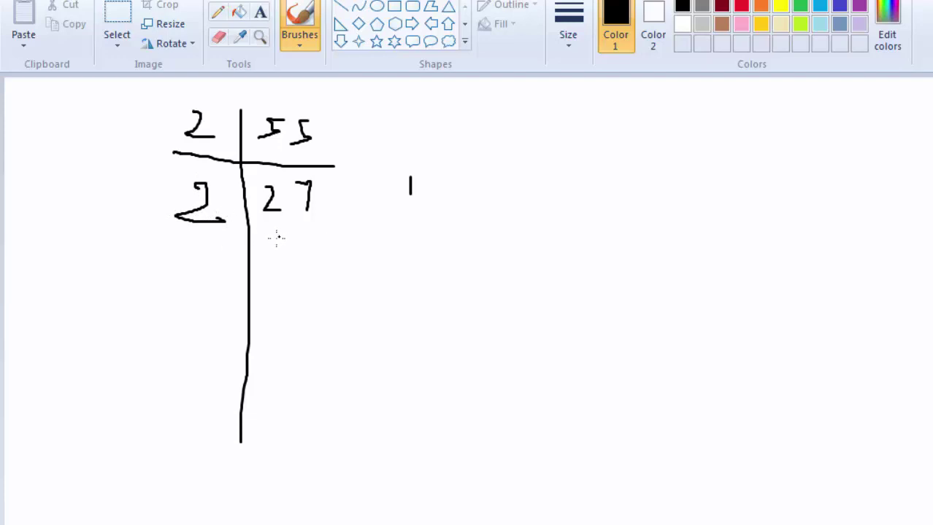
{"action": "mouse_move", "coordinate": [271, 238]}
{"action": "left_mouse_down"}
{"action": "mouse_move", "coordinate": [271, 256]}
{"action": "mouse_move", "coordinate": [303, 252]}
{"action": "mouse_move", "coordinate": [283, 269]}
{"action": "left_mouse_up"}
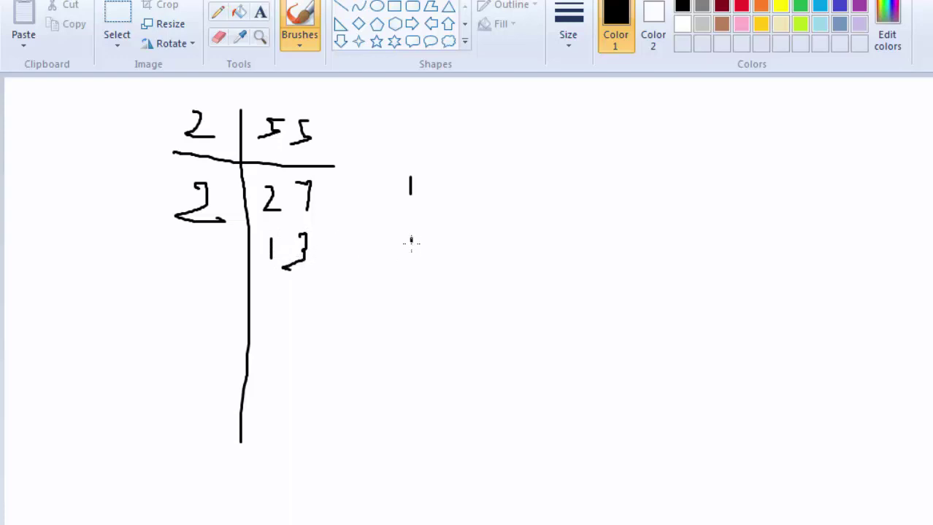
{"action": "left_click_drag", "start_coordinate": [411, 238], "coordinate": [411, 256]}
{"action": "mouse_move", "coordinate": [181, 250]}
{"action": "left_mouse_down"}
{"action": "mouse_move", "coordinate": [178, 278]}
{"action": "mouse_move", "coordinate": [196, 284]}
{"action": "left_mouse_up"}
{"action": "left_click_drag", "start_coordinate": [293, 290], "coordinate": [275, 314]}
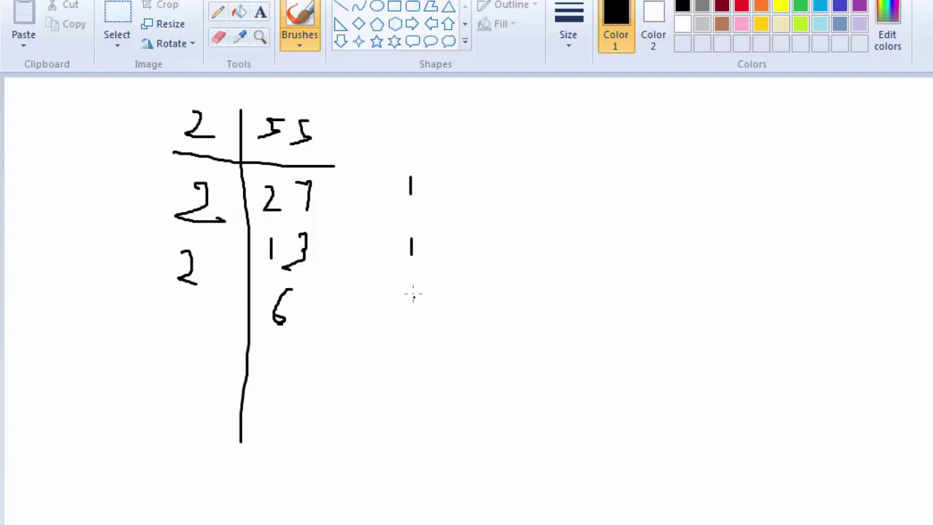
{"action": "left_click_drag", "start_coordinate": [410, 298], "coordinate": [408, 311]}
Divide 6 by 2 giving 3 remainder 0, then 3 by 2 giving 1 remainder 1
{"action": "left_click_drag", "start_coordinate": [177, 305], "coordinate": [191, 329]}
{"action": "mouse_move", "coordinate": [279, 337]}
{"action": "left_mouse_down"}
{"action": "mouse_move", "coordinate": [286, 356]}
{"action": "mouse_move", "coordinate": [278, 371]}
{"action": "left_mouse_up"}
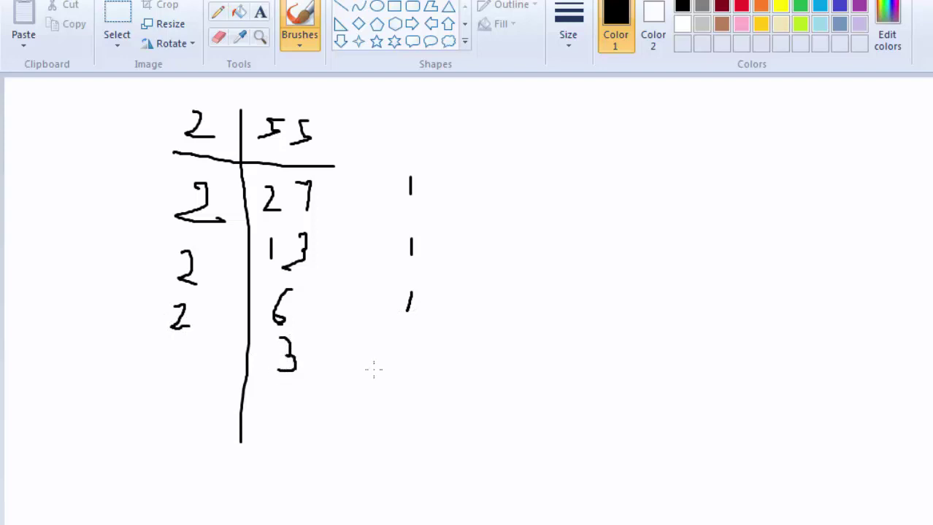
{"action": "mouse_move", "coordinate": [413, 339]}
{"action": "left_mouse_down"}
{"action": "mouse_move", "coordinate": [406, 357]}
{"action": "mouse_move", "coordinate": [420, 353]}
{"action": "mouse_move", "coordinate": [413, 340]}
{"action": "left_mouse_up"}
{"action": "mouse_move", "coordinate": [176, 355]}
{"action": "left_mouse_down"}
{"action": "mouse_move", "coordinate": [181, 378]}
{"action": "mouse_move", "coordinate": [197, 389]}
{"action": "left_mouse_up"}
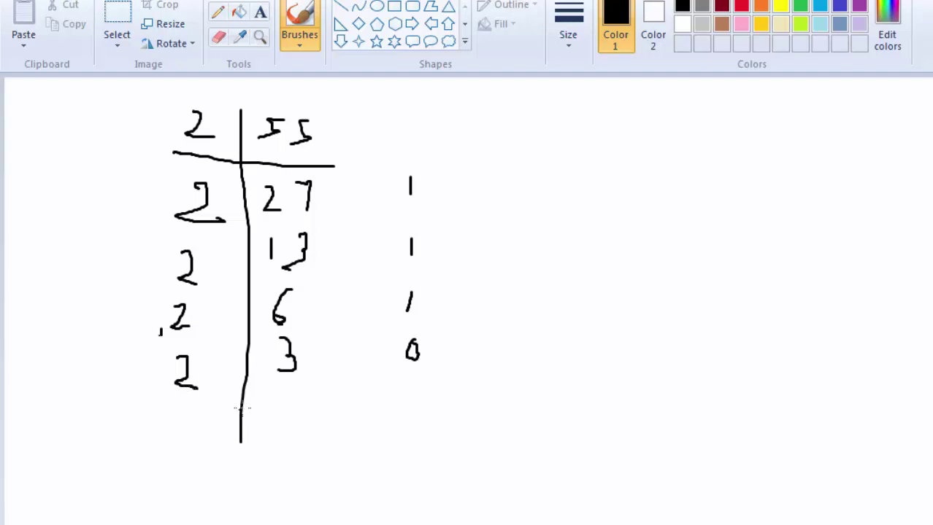
{"action": "left_click_drag", "start_coordinate": [290, 407], "coordinate": [289, 434]}
{"action": "left_click_drag", "start_coordinate": [411, 380], "coordinate": [407, 398]}
Write the last remainder 1 and the binary result 110111 beside the worksheet
{"action": "left_click_drag", "start_coordinate": [405, 436], "coordinate": [403, 460]}
{"action": "mouse_move", "coordinate": [640, 310]}
{"action": "left_mouse_down"}
{"action": "mouse_move", "coordinate": [640, 337]}
{"action": "mouse_move", "coordinate": [693, 328]}
{"action": "mouse_move", "coordinate": [752, 340]}
{"action": "left_mouse_up"}
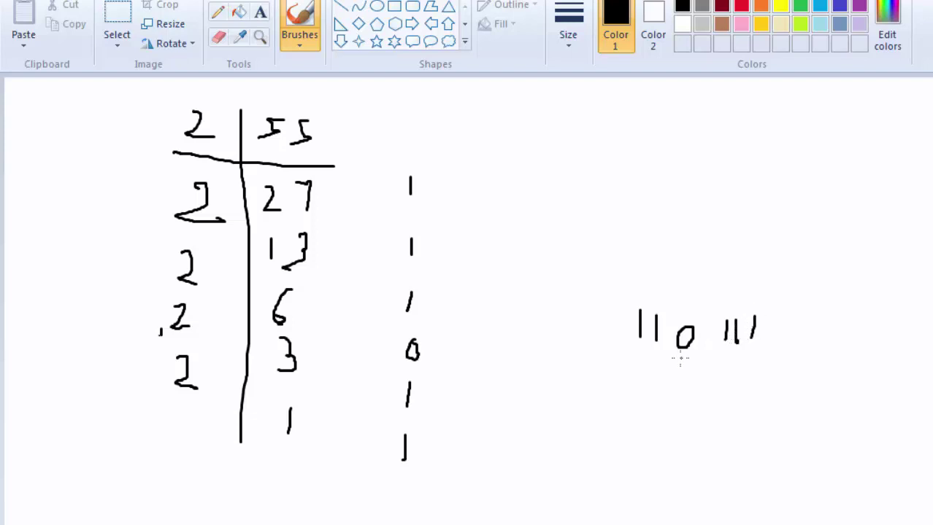